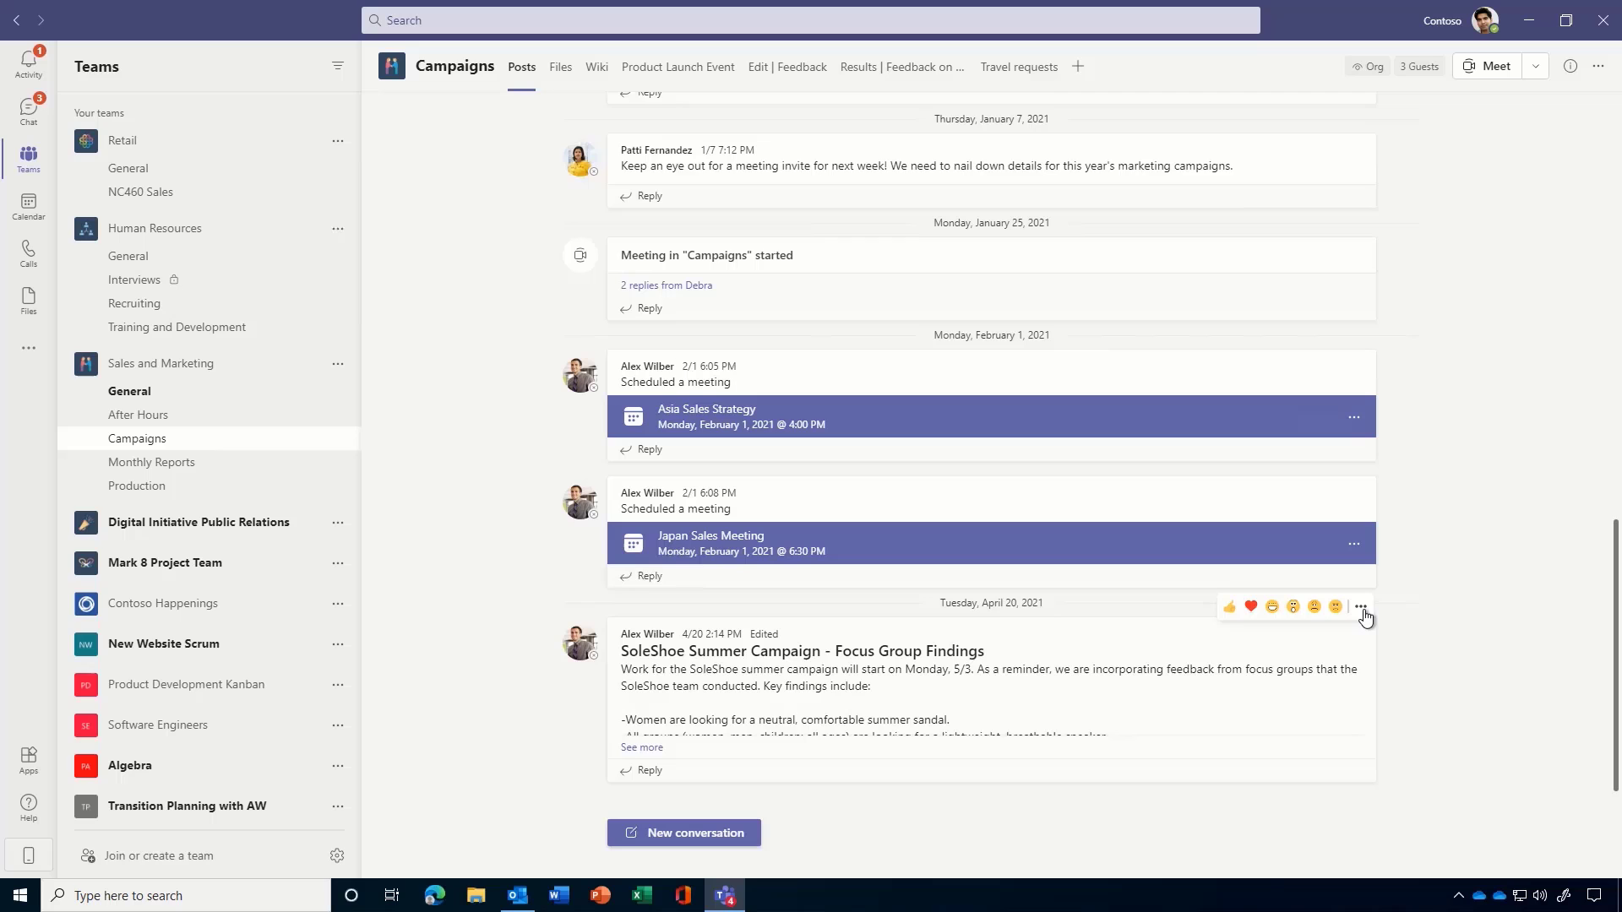
Open the More options menu on the SoleShoe Summer Campaign post in Campaigns.
left_click(1359, 609)
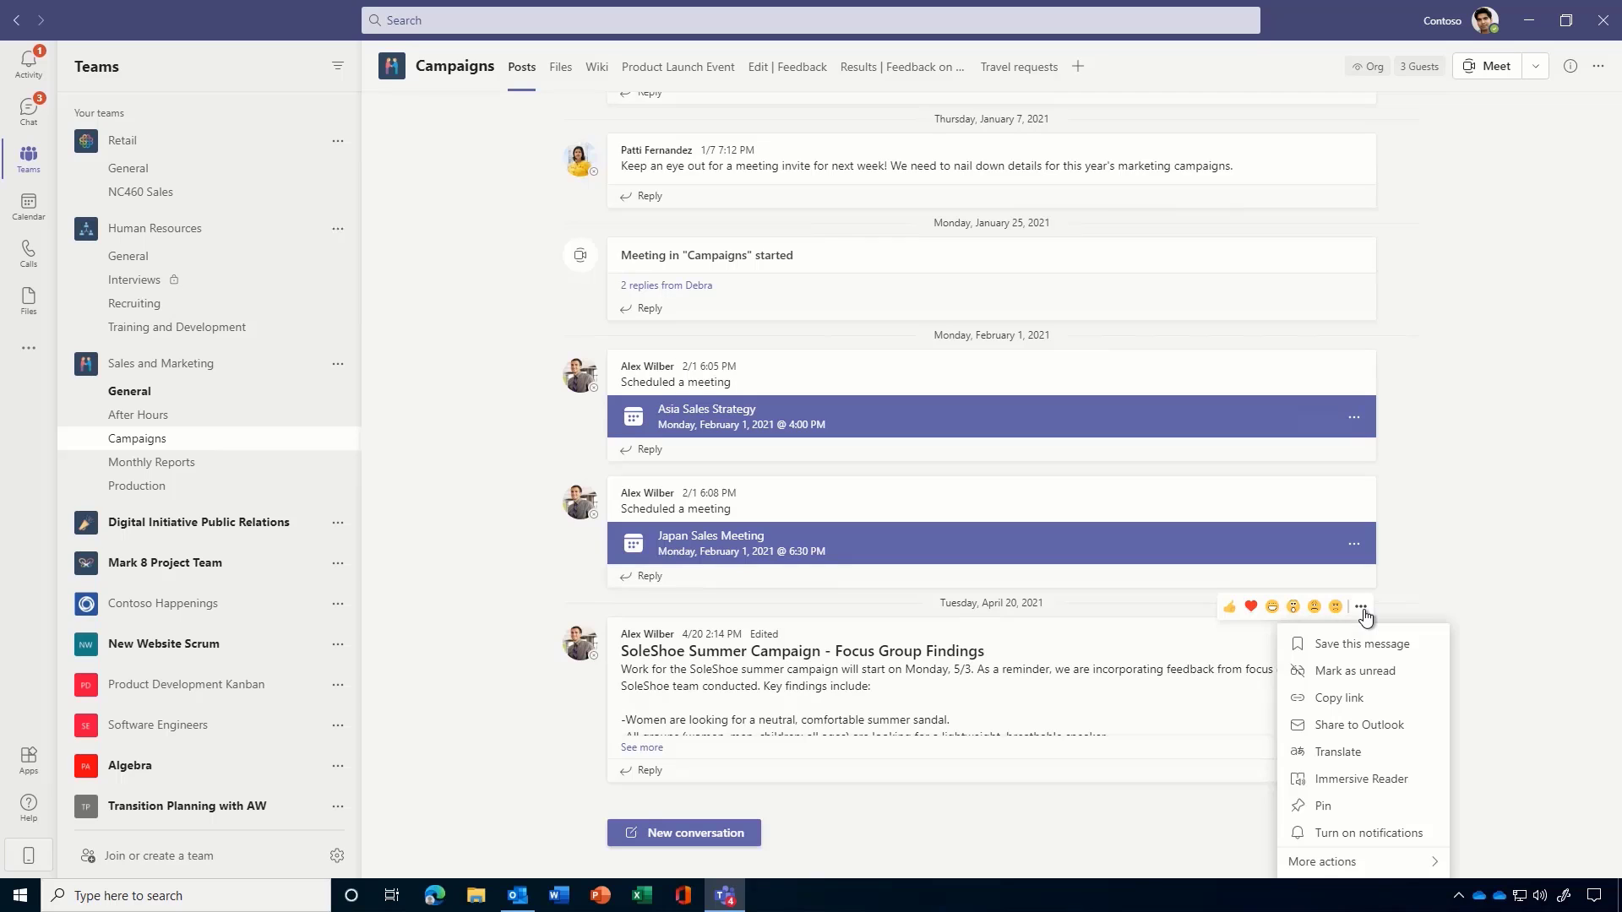
Share the findings post to Outlook, add the suggested recipient and paste the findings note.
left_click(1424, 731)
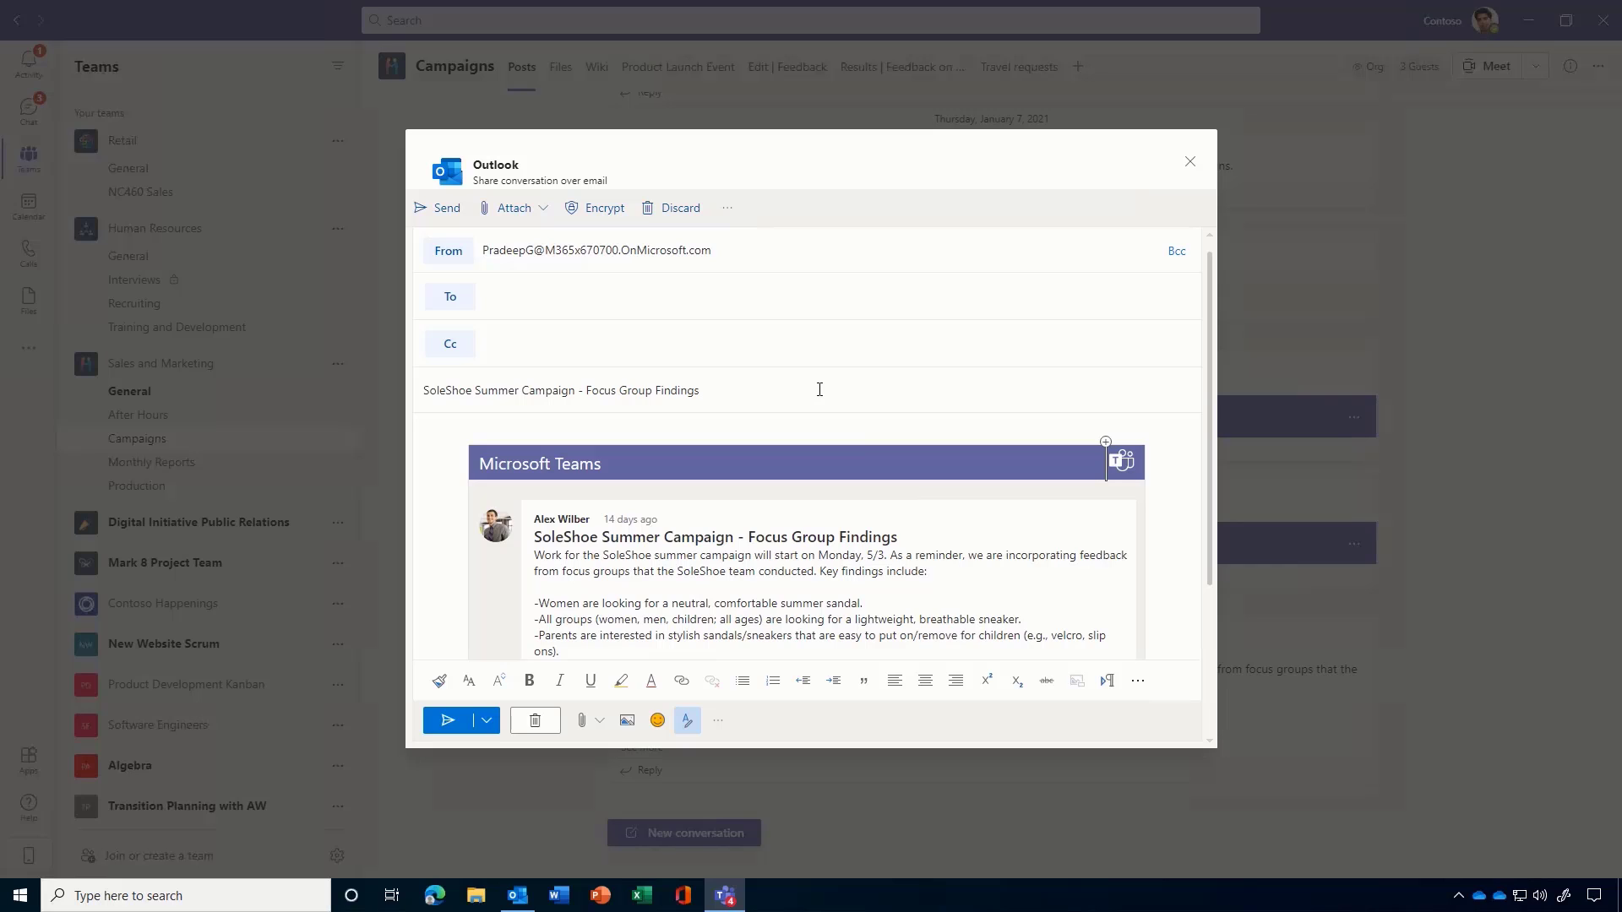
left_click(765, 299)
type("ang")
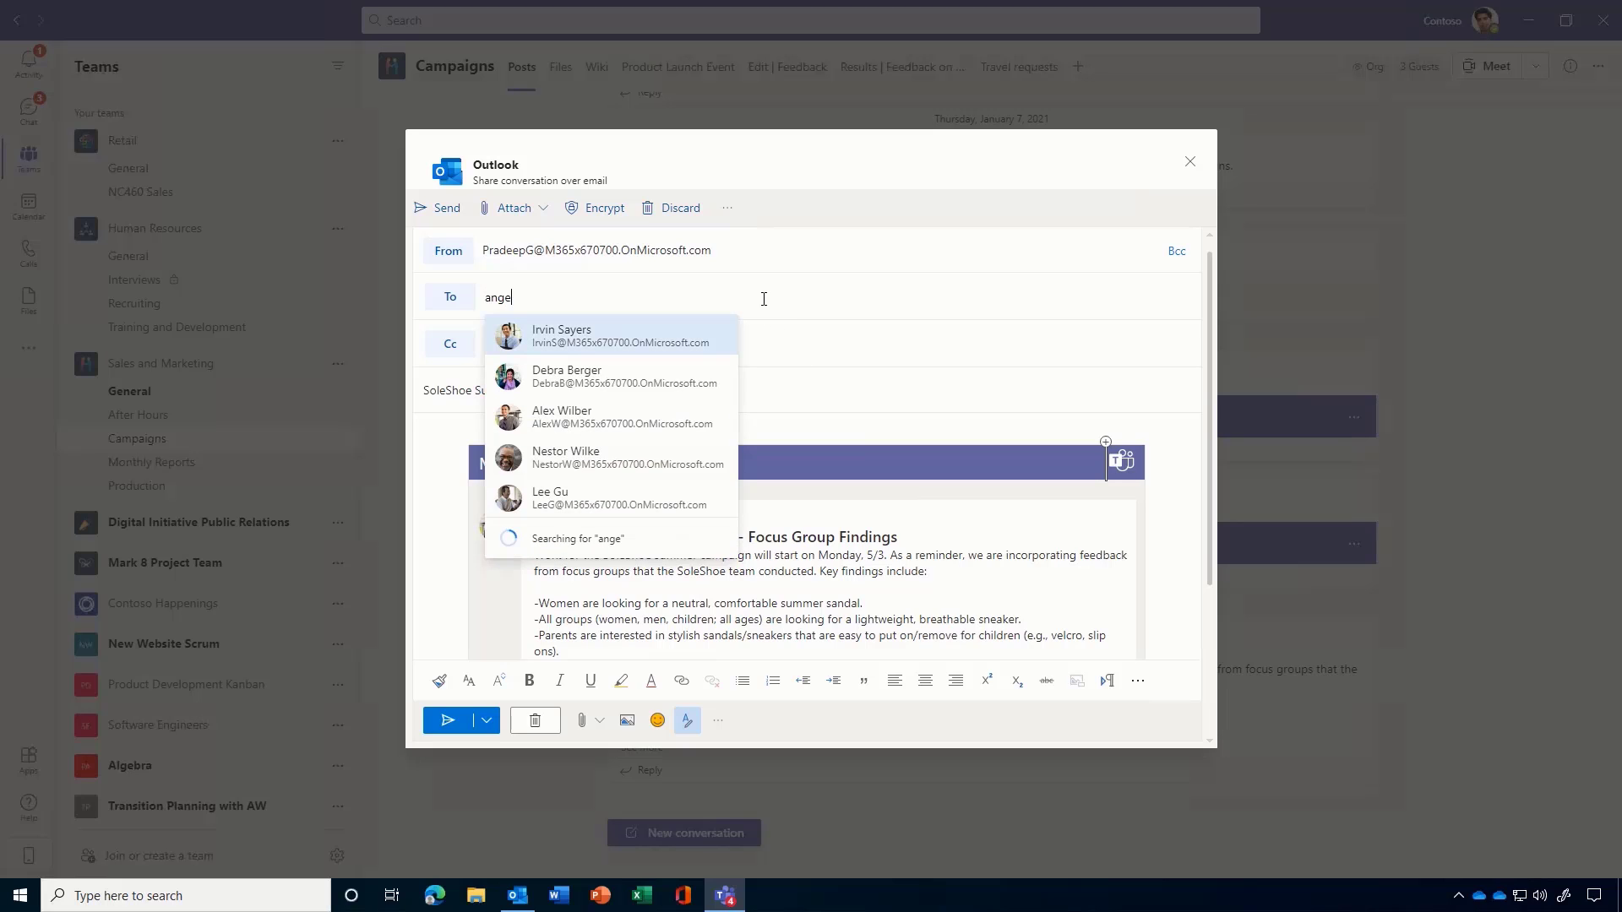
type("e")
left_click(596, 334)
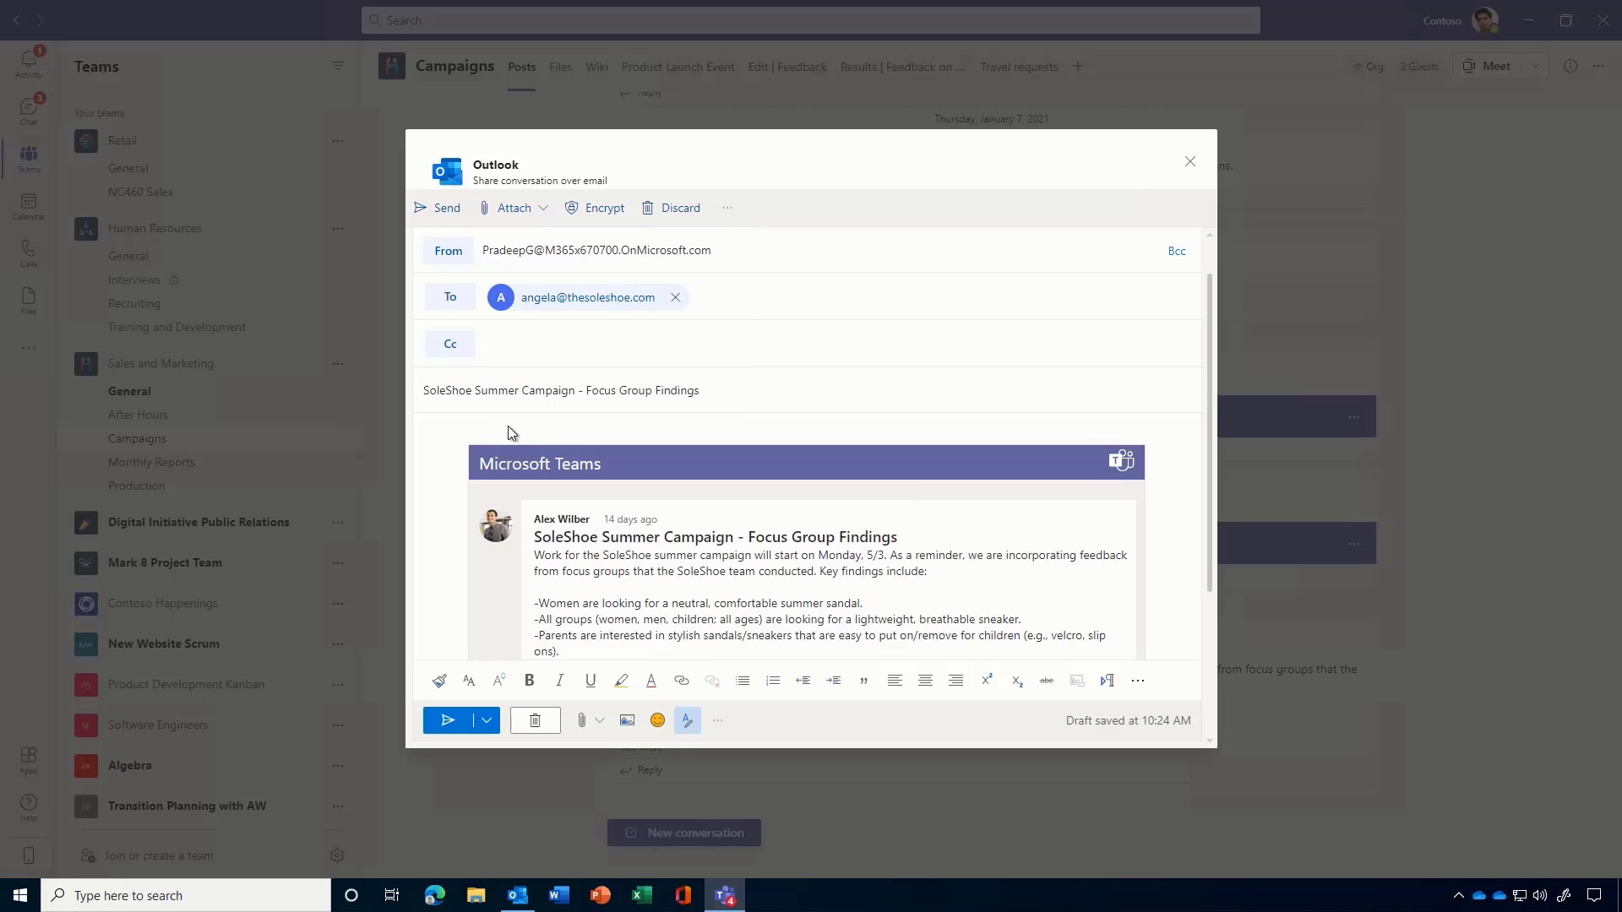
left_click(461, 435)
type("Hi Angela,  These focus group findings were shared with the Contoso marketing team today. Let me know if this aligns with our discussion and if you would like us to include any other information.  Best, Pradeep")
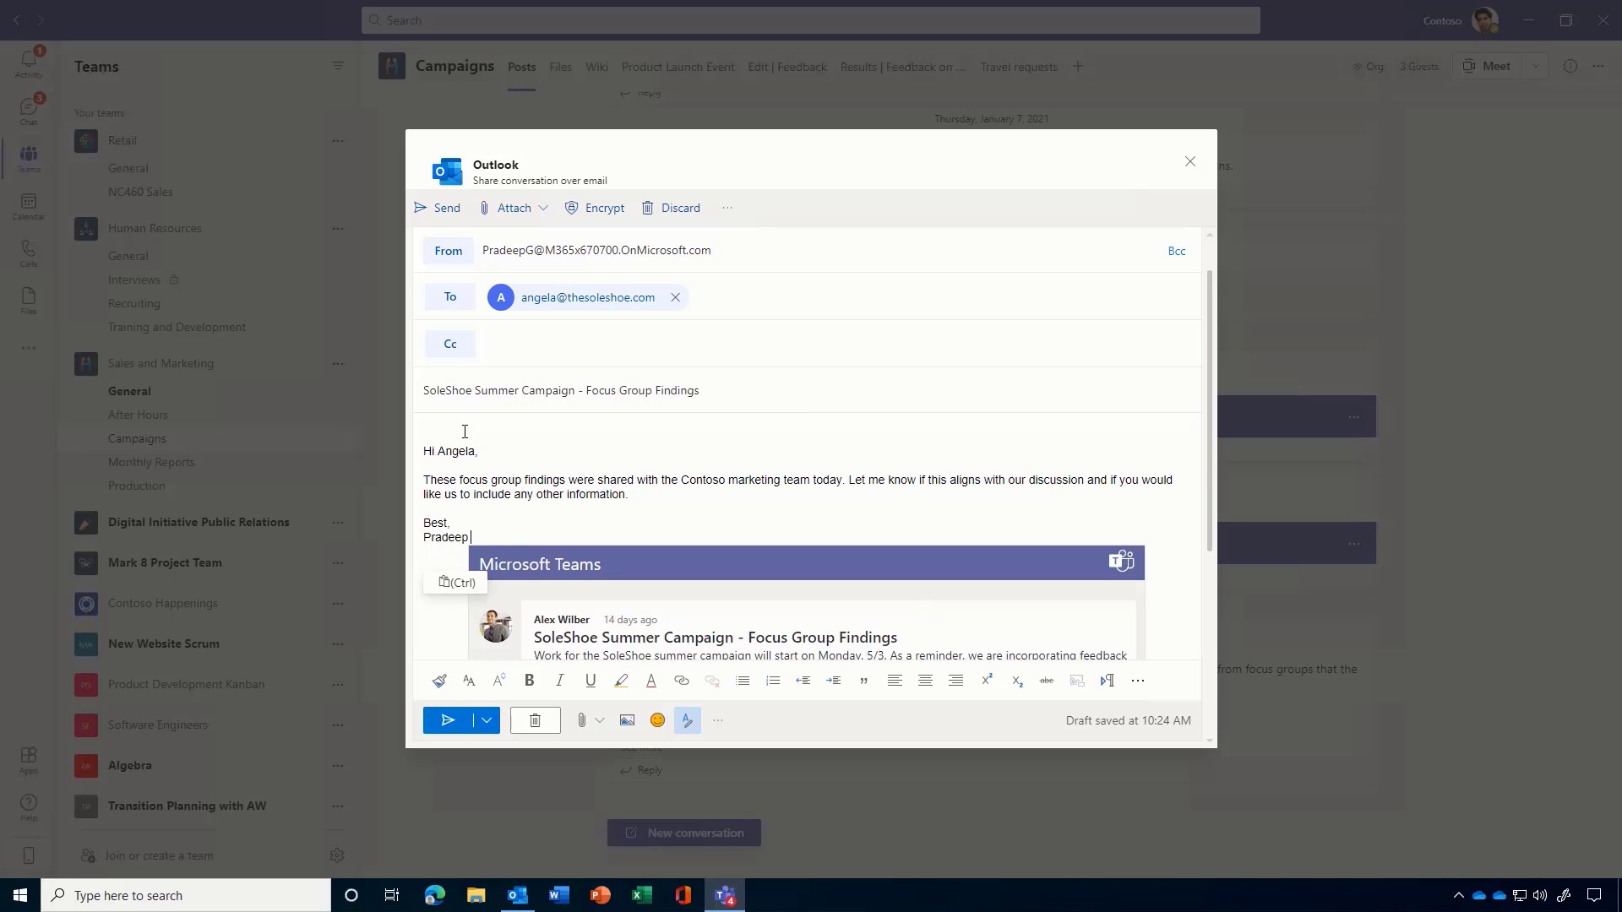
scroll(654, 497, "down", 1)
scroll(654, 499, "down", 3)
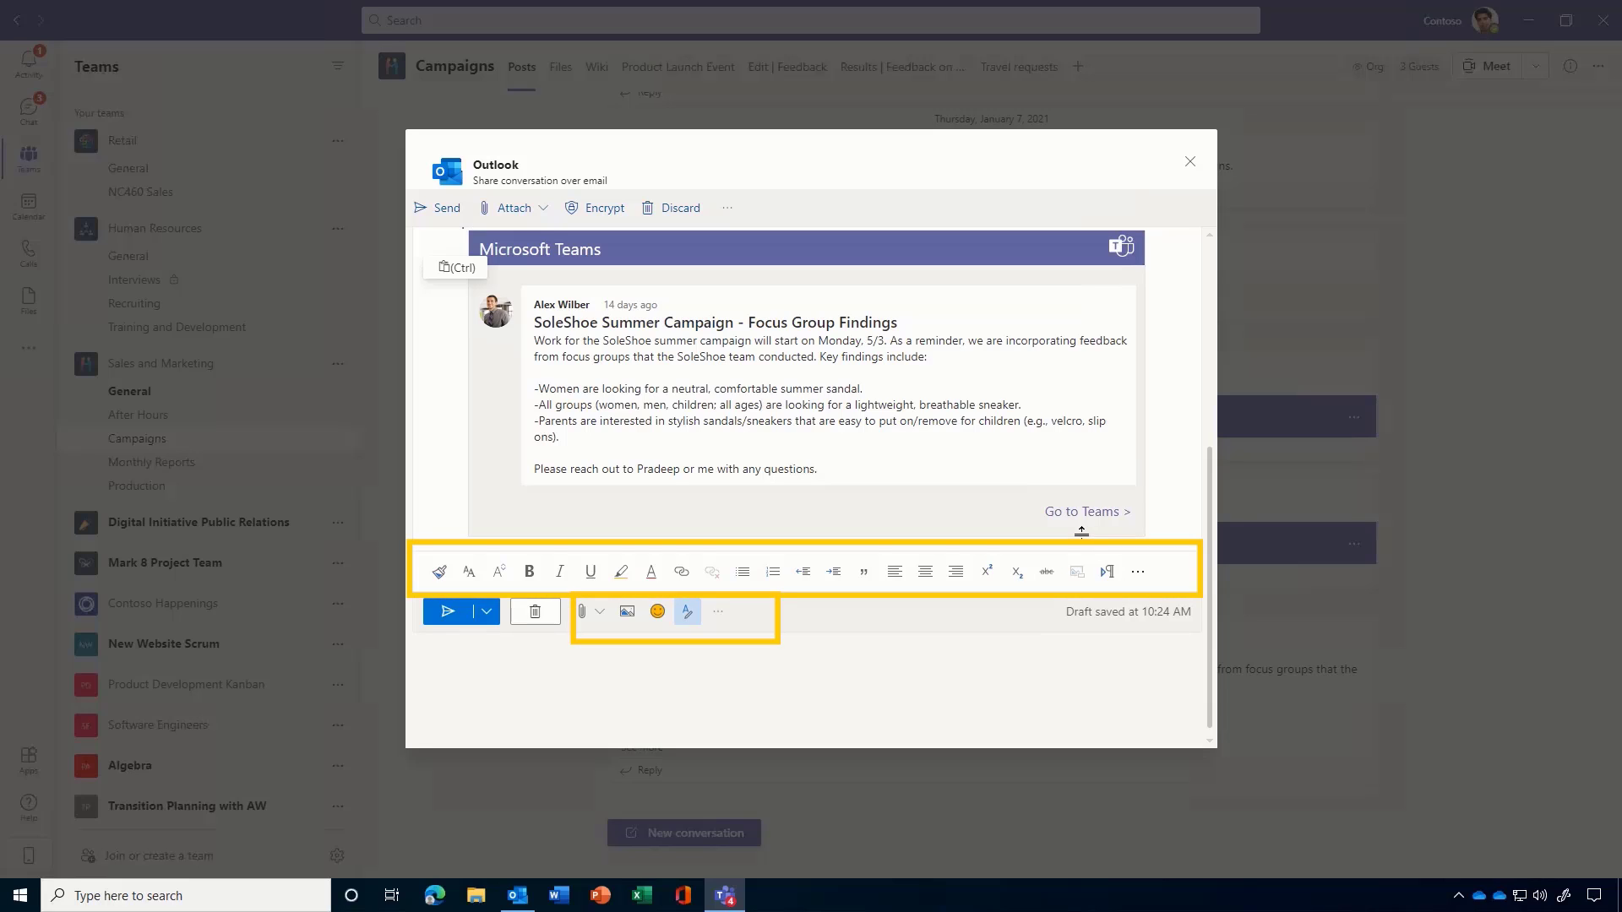
Send the findings email, then open an Outlook share of Alex Wilber's PTO chat message.
left_click(464, 616)
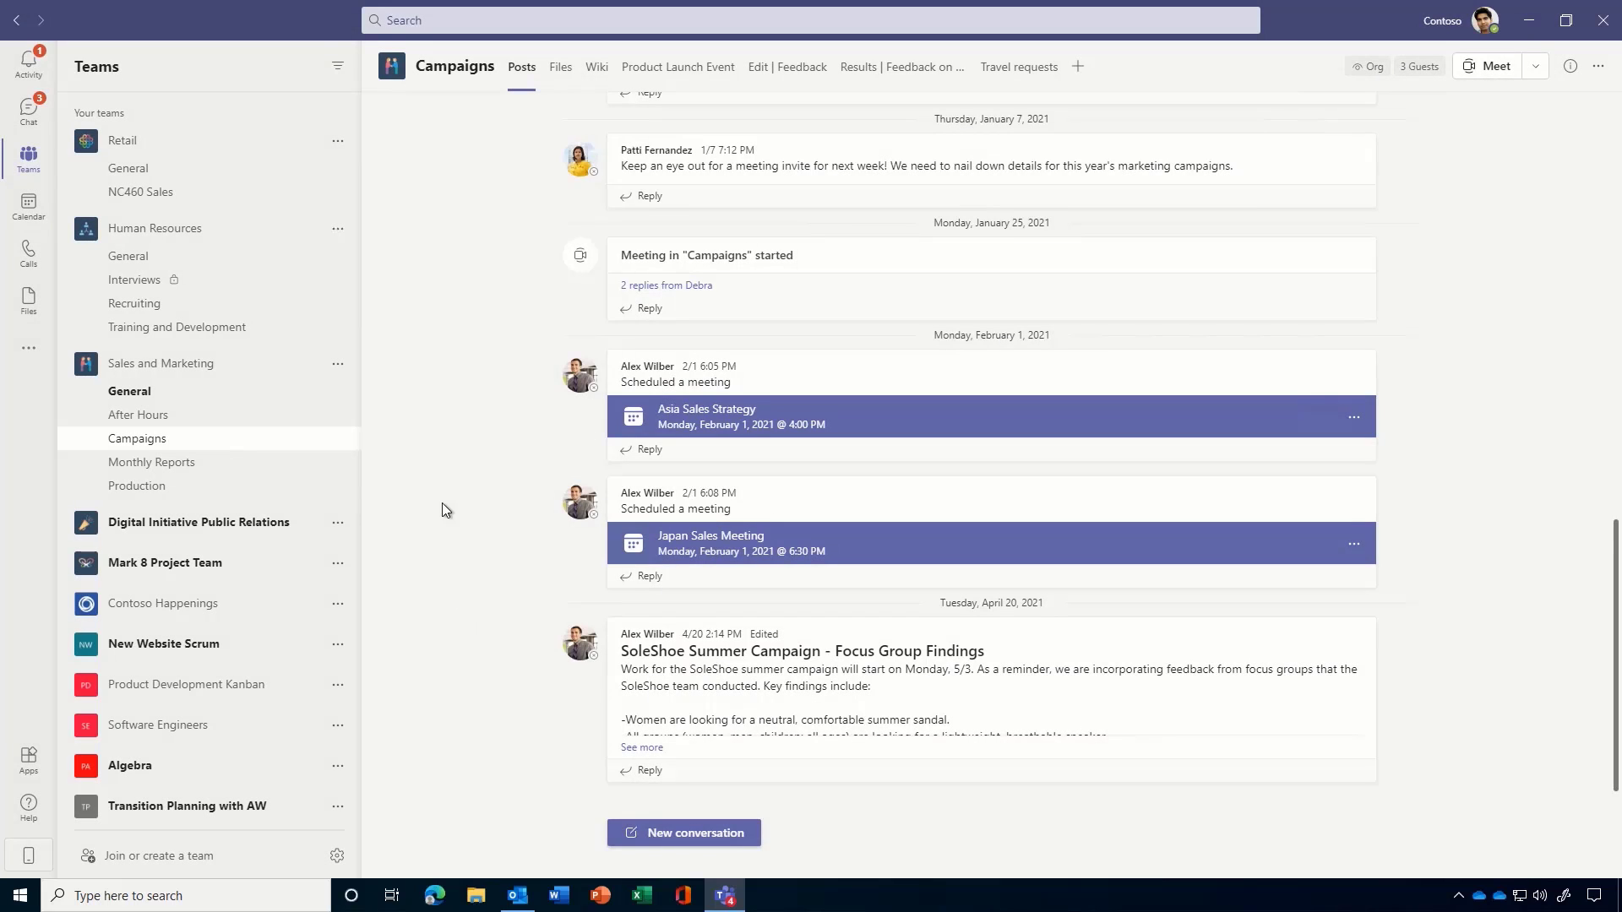
left_click(45, 117)
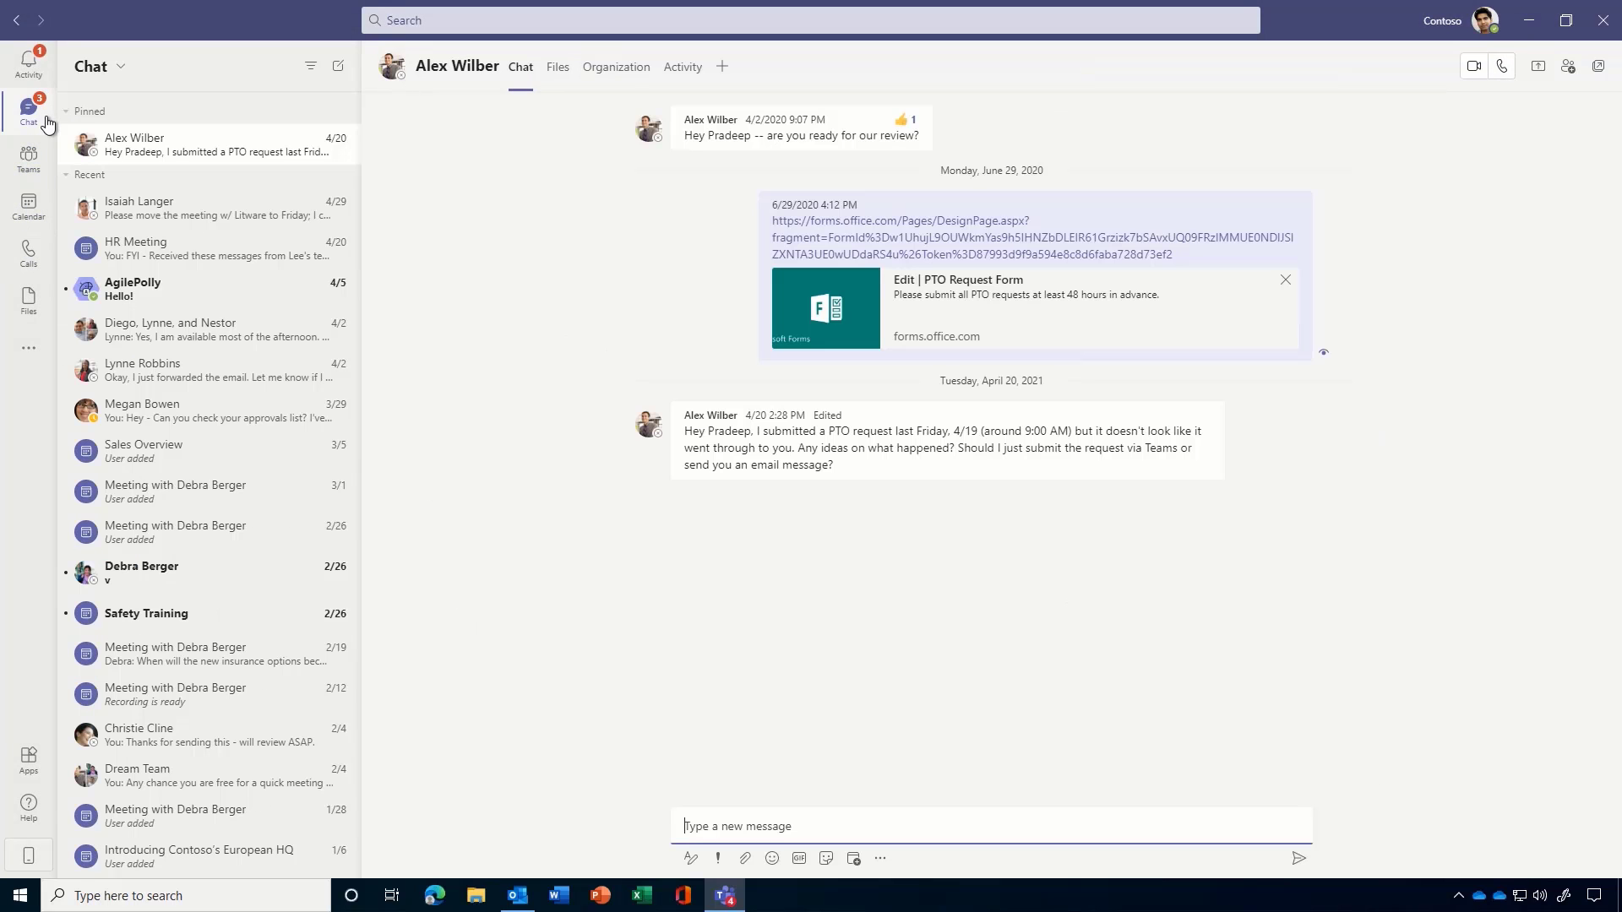
mouse_move(951, 439)
left_click(1209, 391)
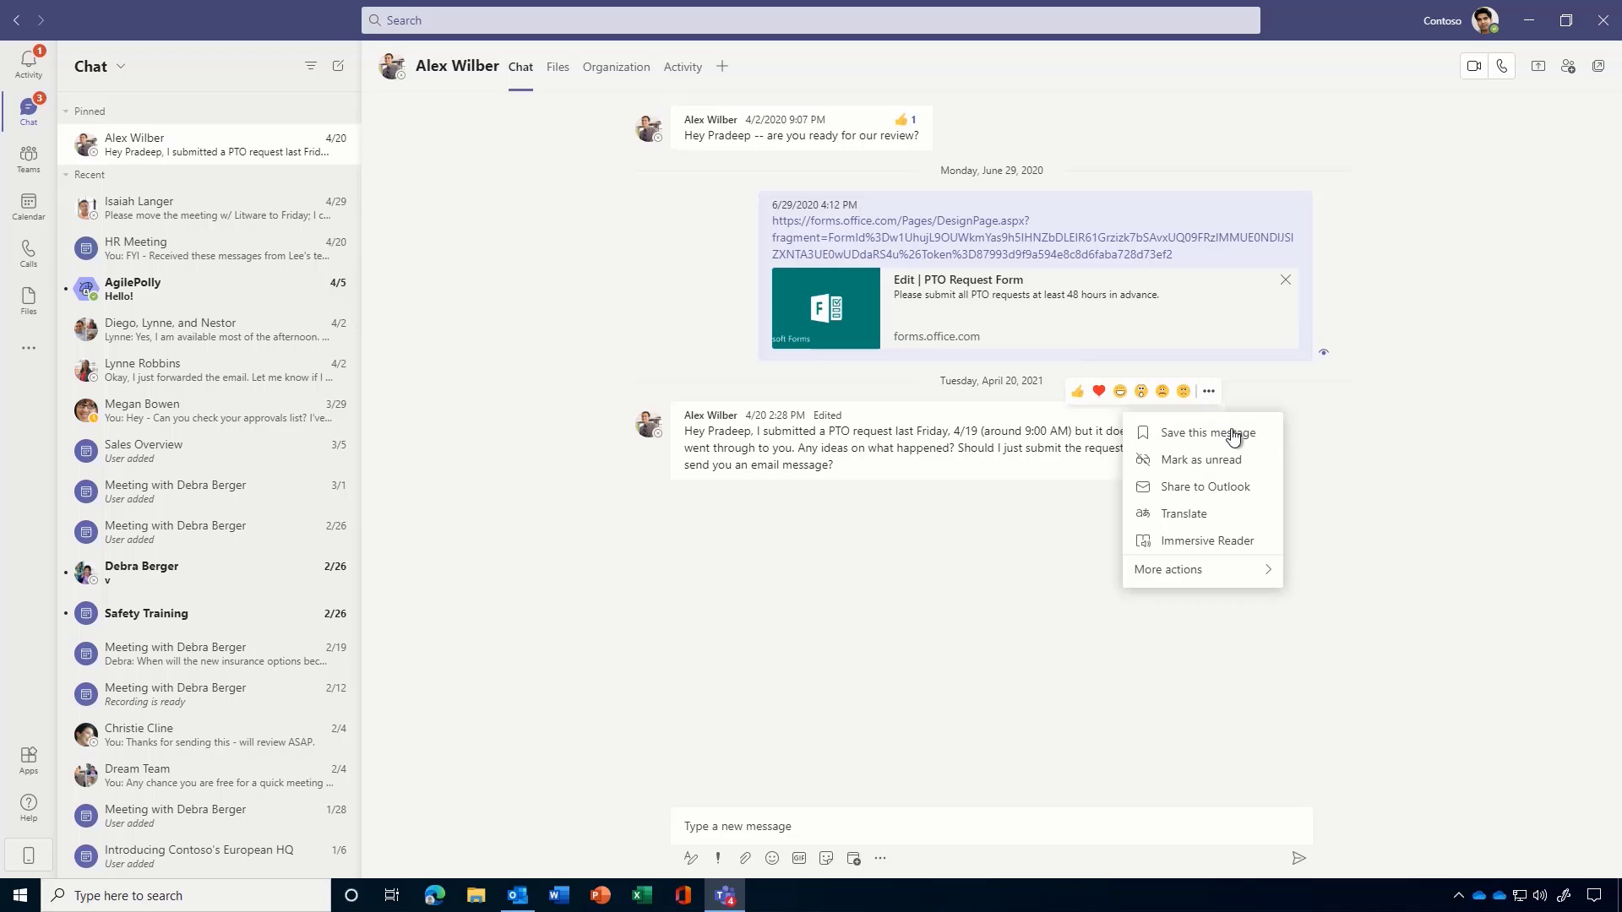
left_click(1269, 495)
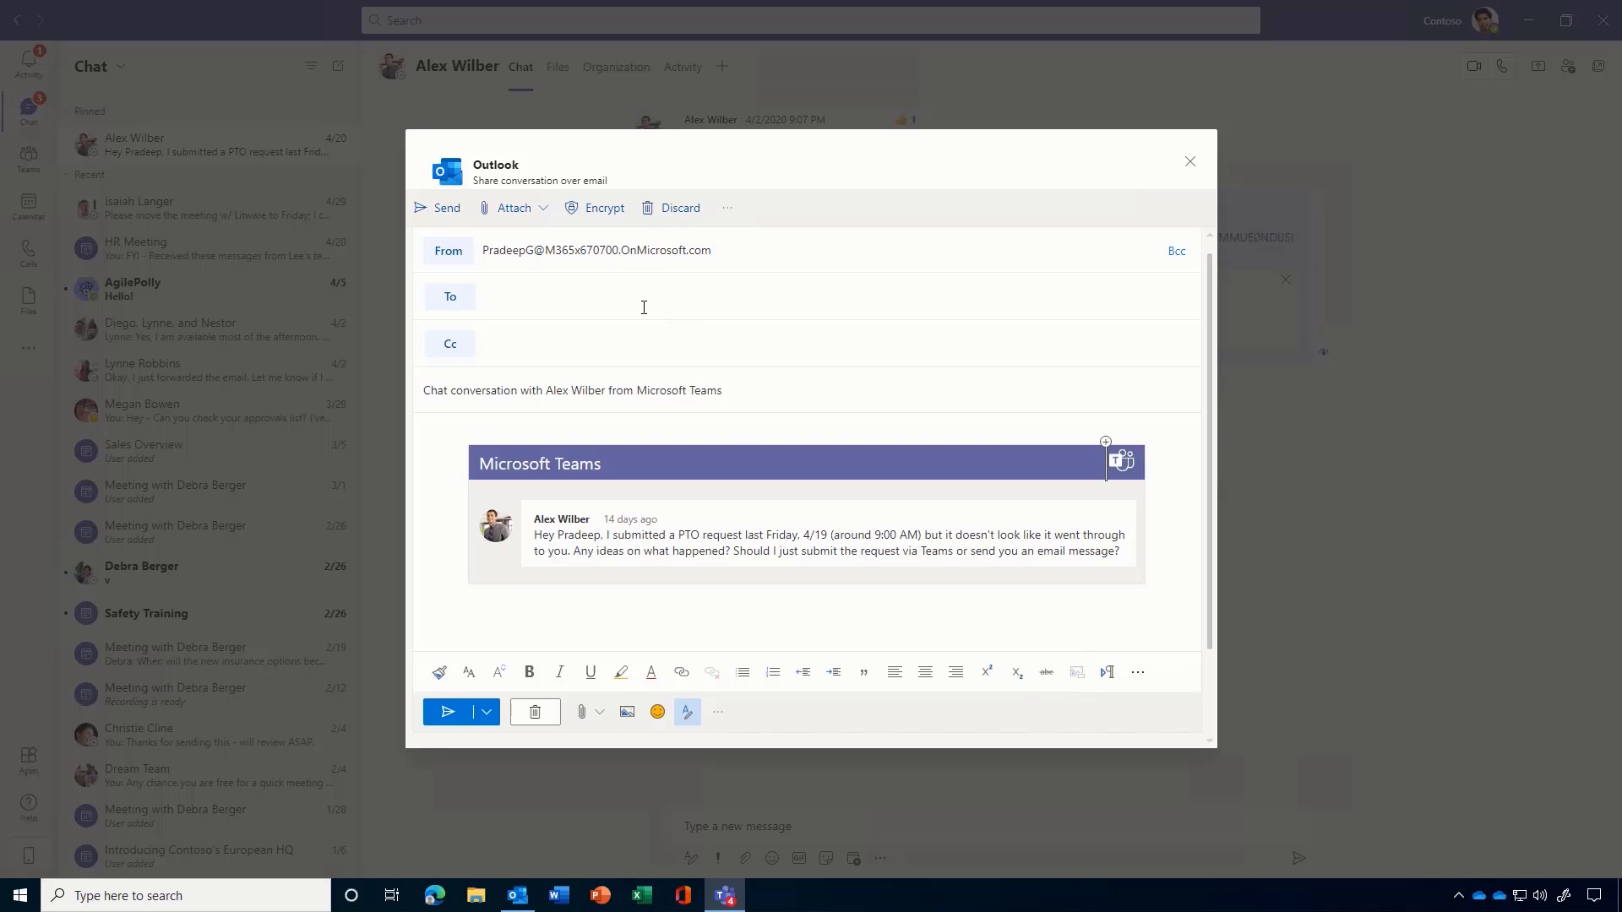
type("nes")
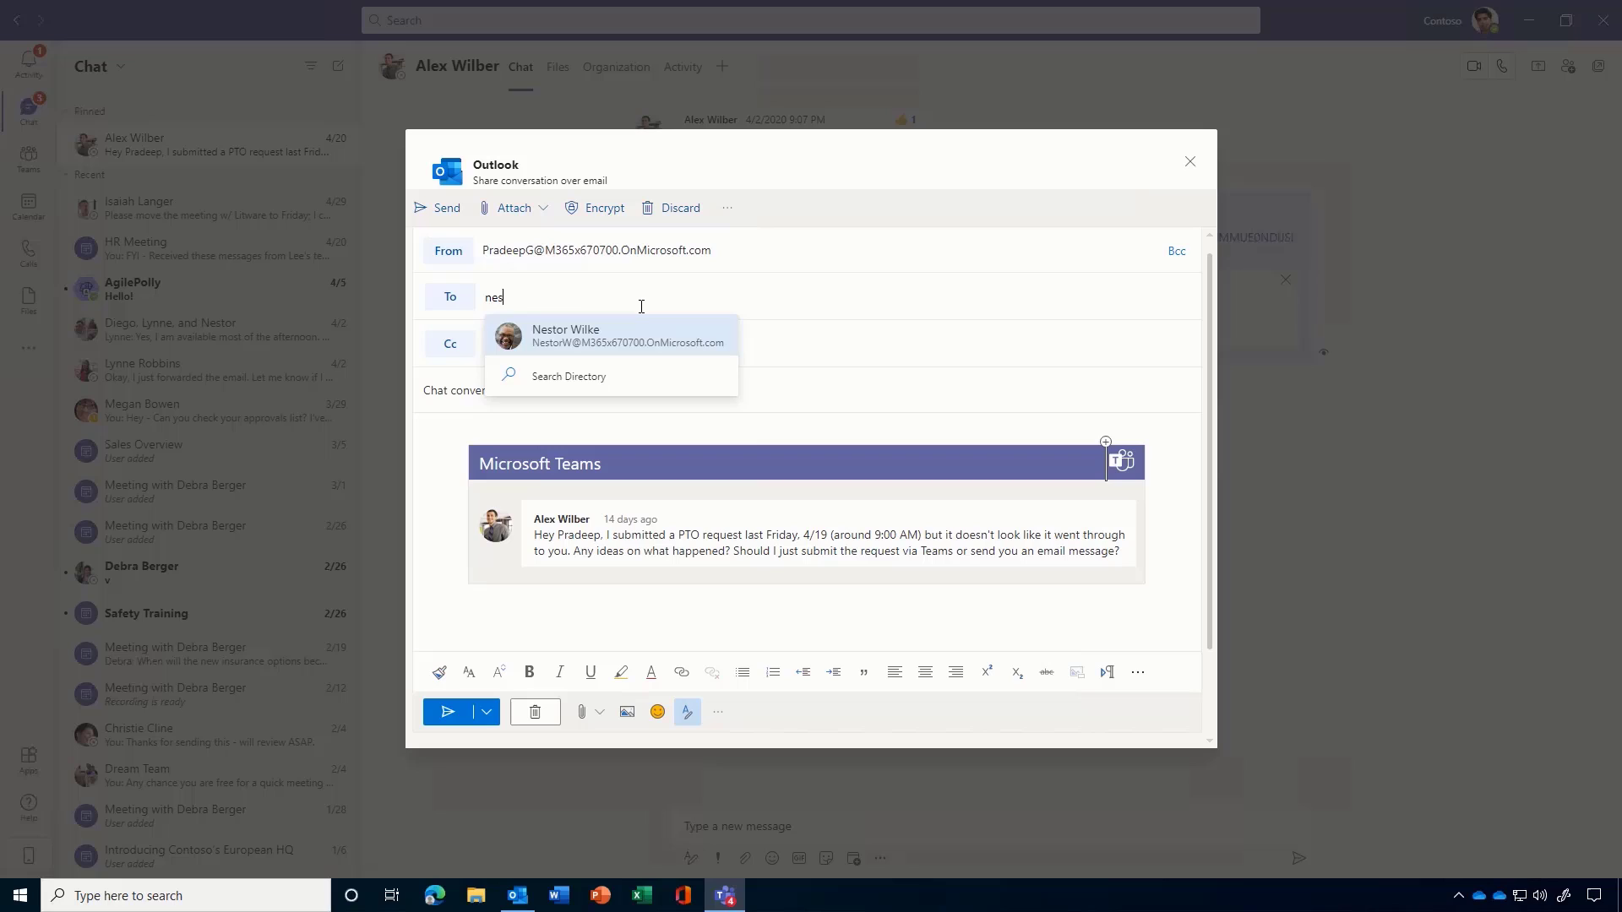
Pick Nestor Wilke from the suggestions as the email recipient.
left_click(649, 330)
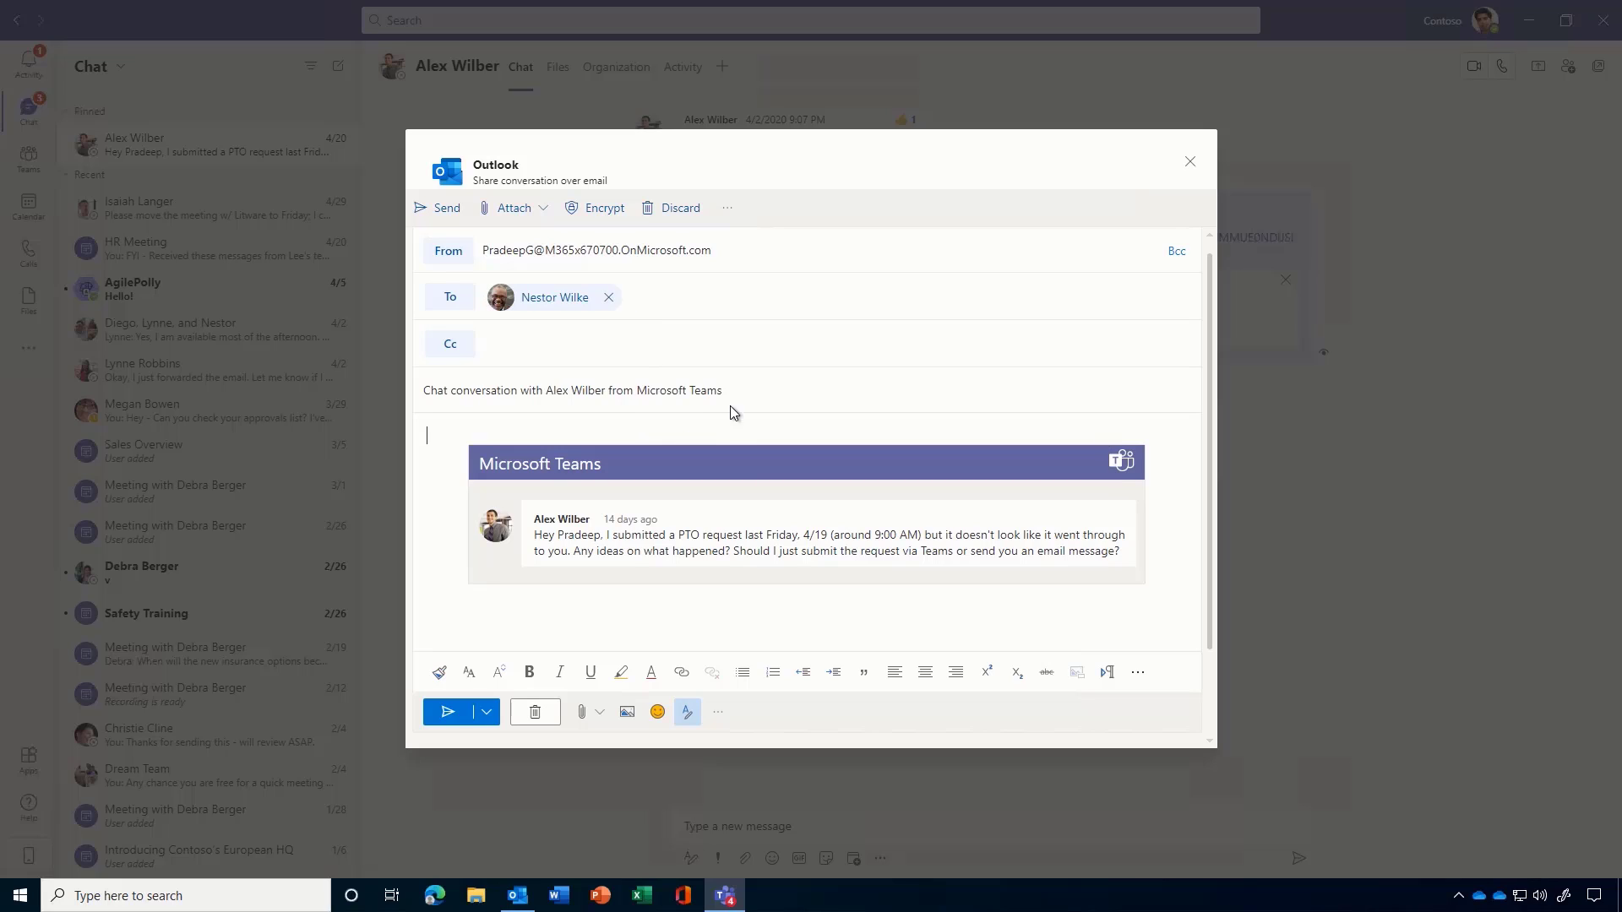
Replace the subject with 'PTO Request Glitch', paste the form-glitch note, and send.
left_click_drag(724, 392, 417, 401)
key("BackSpace")
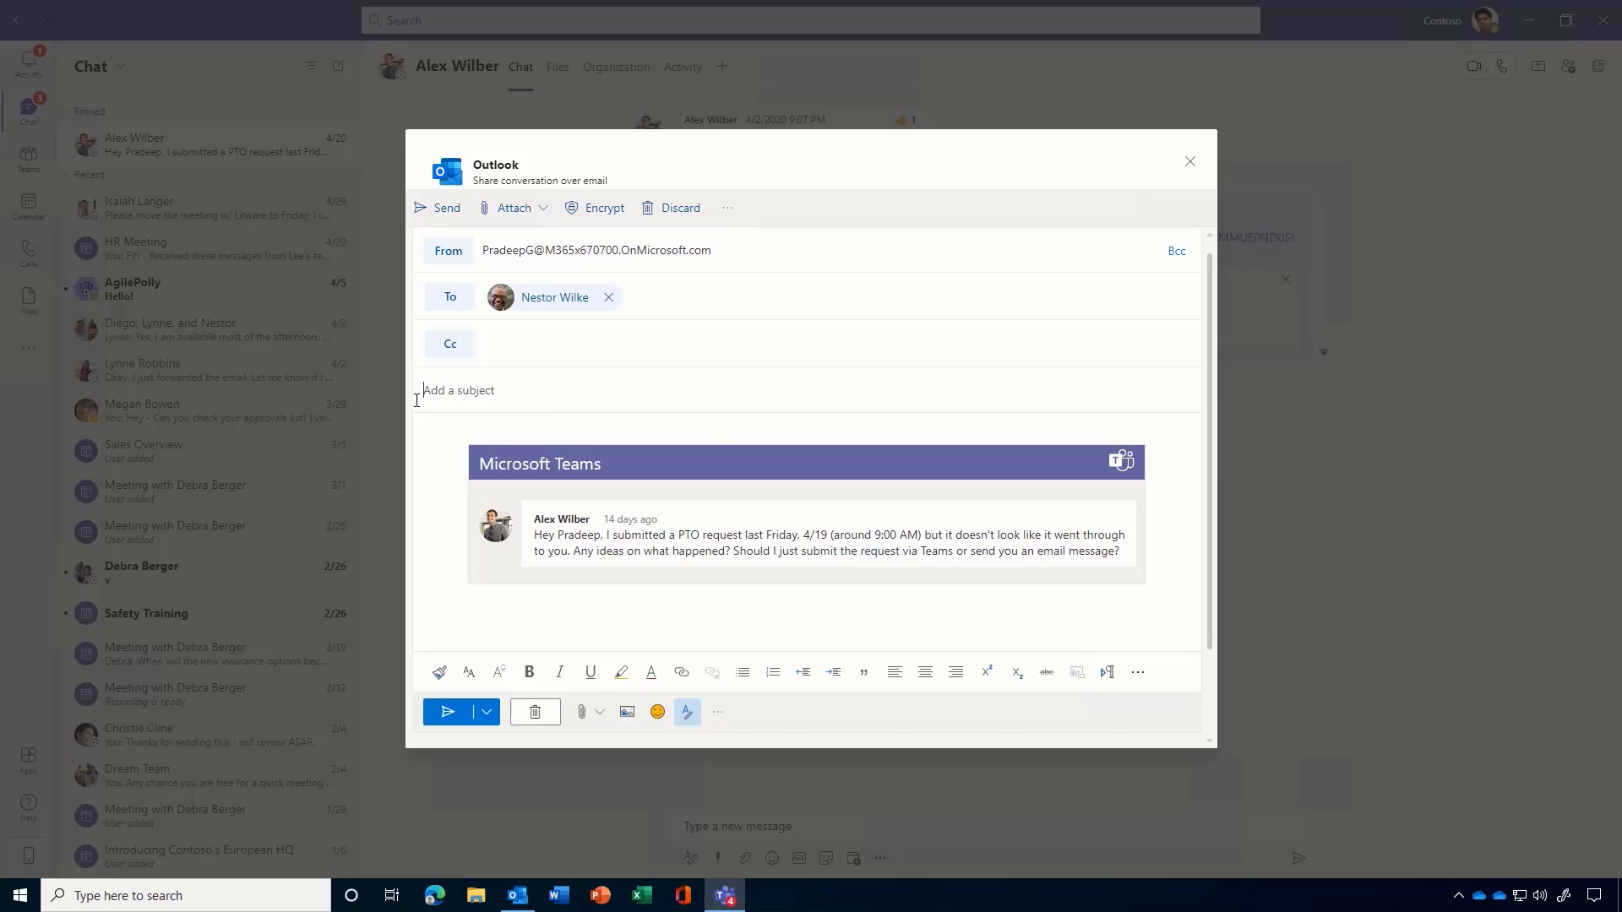
type("PTO Request Gli")
type("tch")
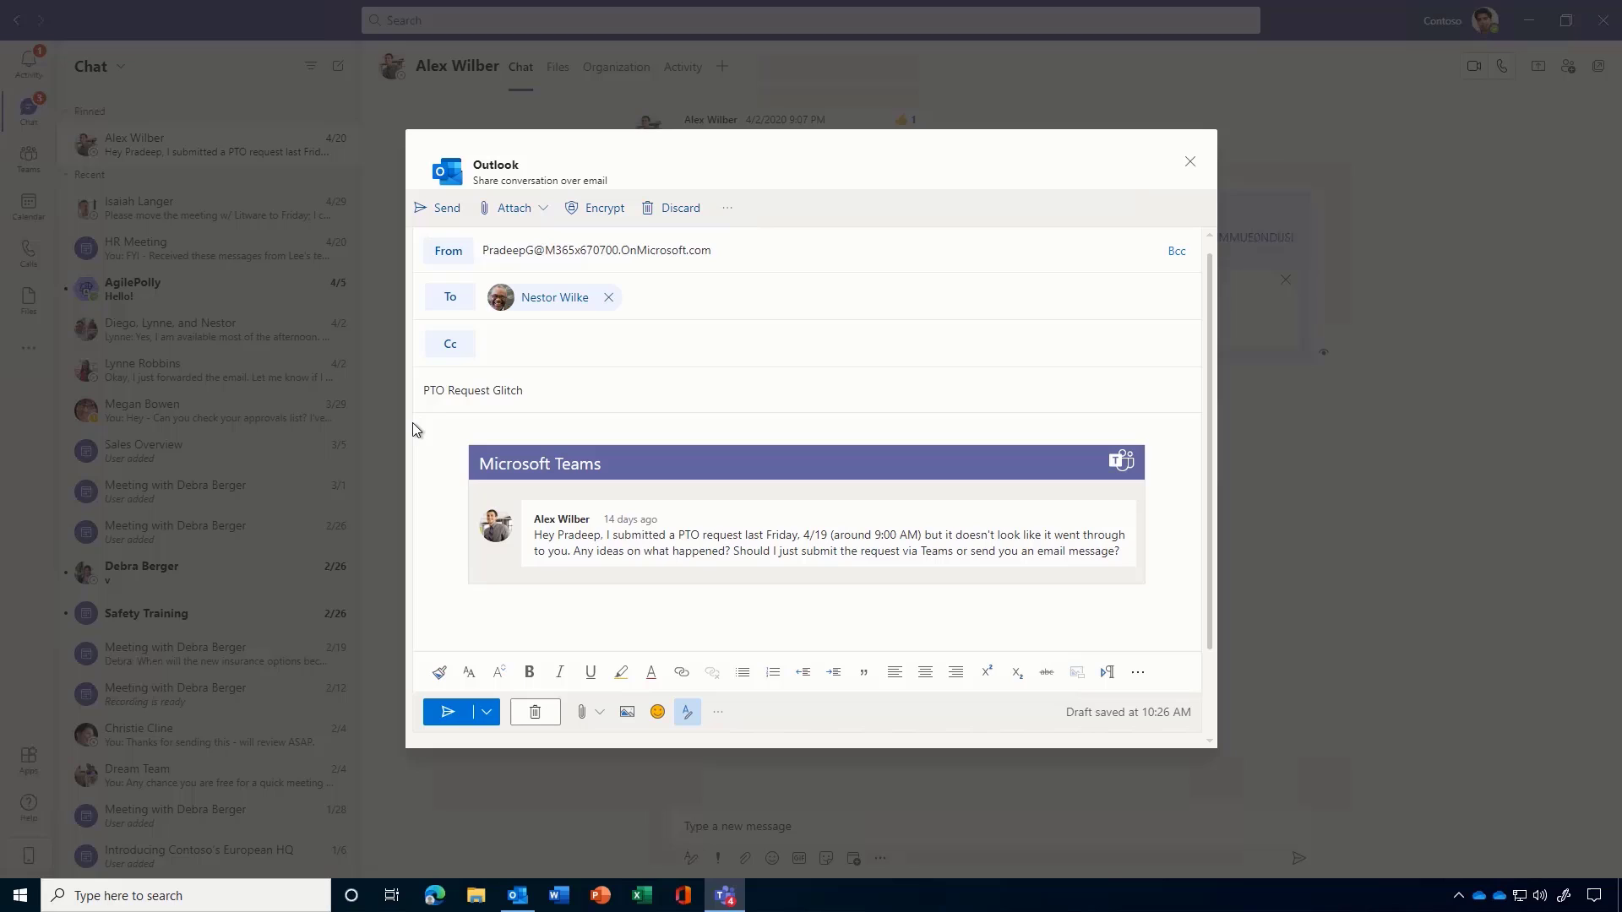
left_click(425, 432)
type("Hey Nestor,  It appears there might be a glitch with the PTO request form. Can you check this out? See below for more context about the incident:")
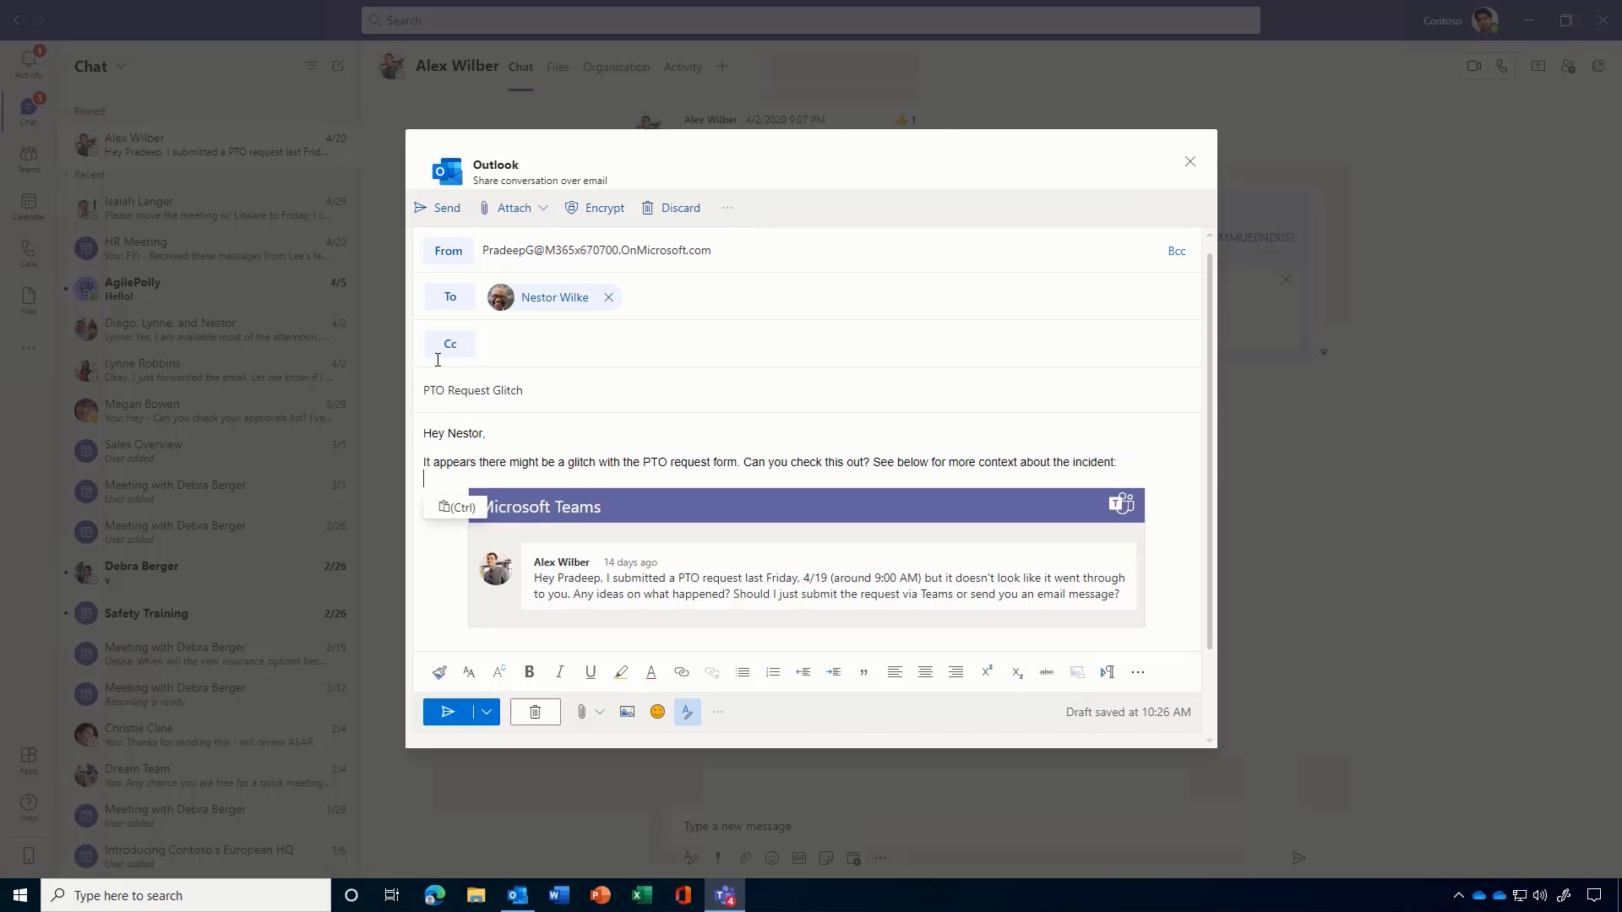
left_click(446, 211)
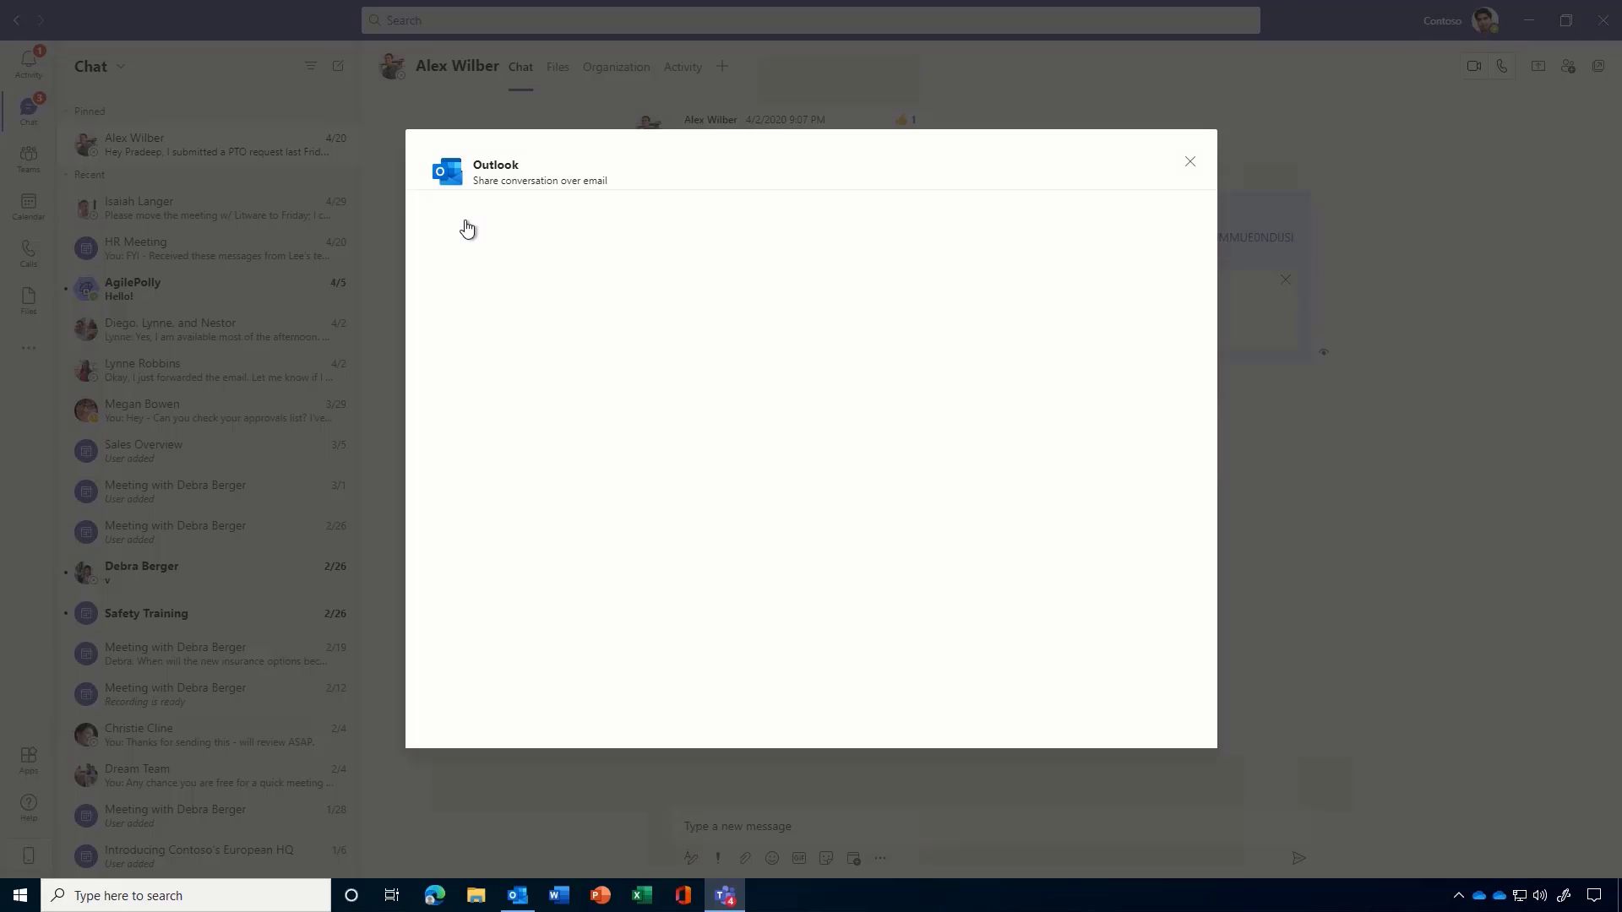